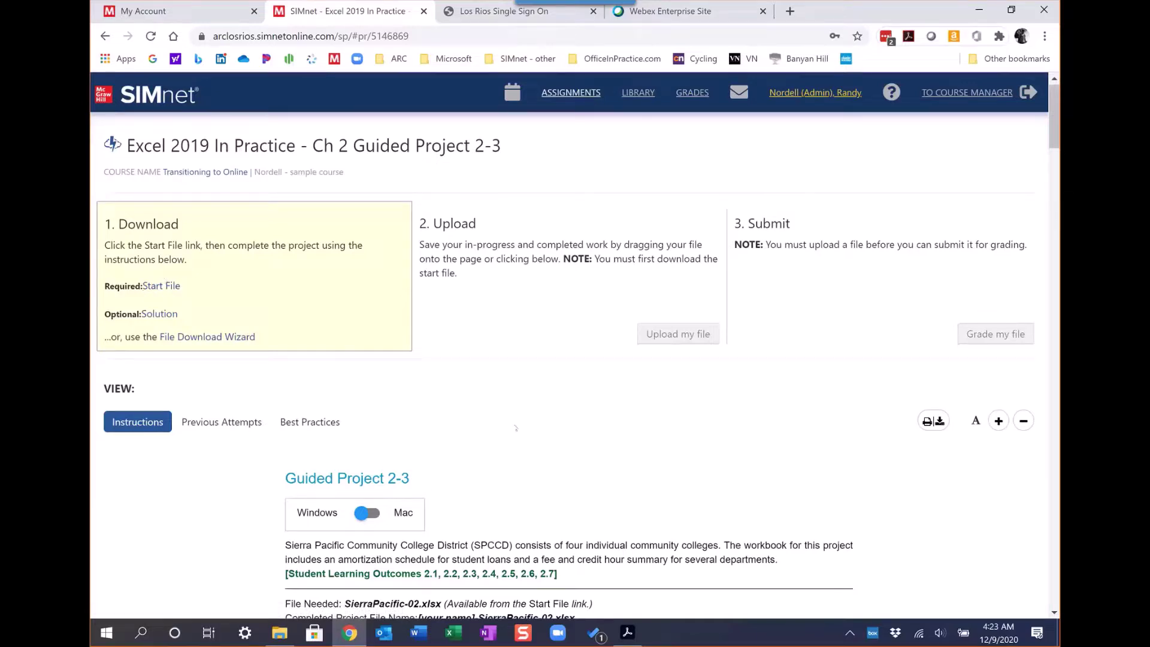
Switch the SierraPacific-02 Guided Project 2-3 instructions from Windows to the Mac version.
{"action": "scroll", "coordinate": [515, 427], "scroll_direction": "down", "scroll_amount": 1}
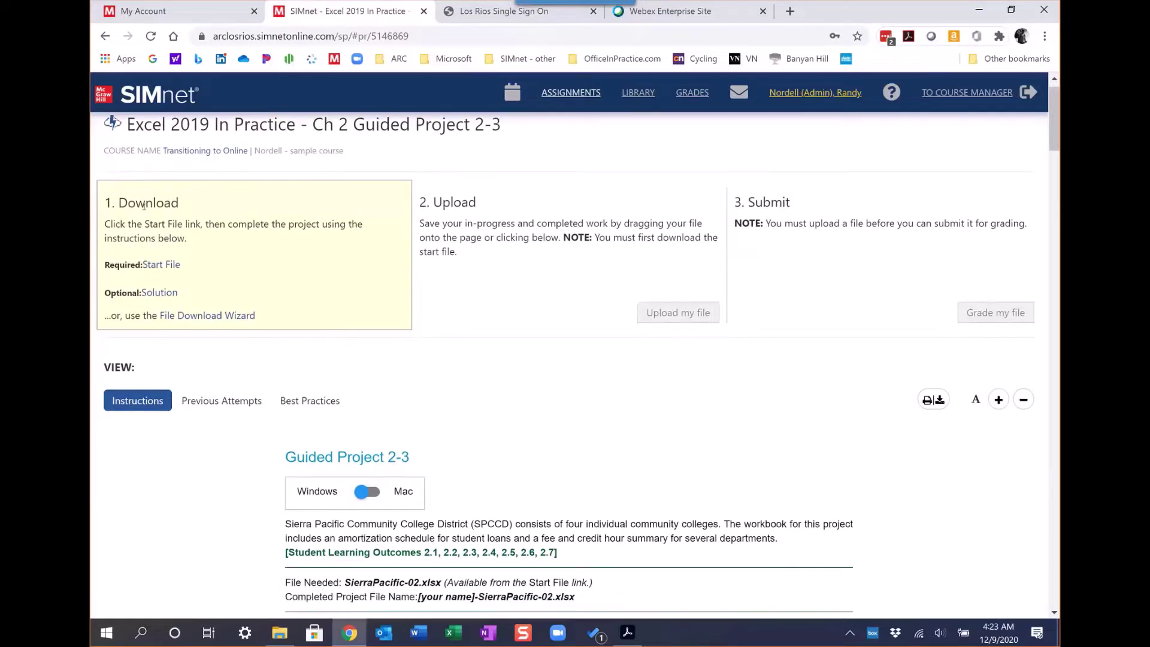
{"action": "left_click", "coordinate": [373, 493]}
{"action": "scroll", "coordinate": [560, 477], "scroll_direction": "down", "scroll_amount": 1}
{"action": "scroll", "coordinate": [560, 477], "scroll_direction": "down", "scroll_amount": 10}
{"action": "scroll", "coordinate": [340, 503], "scroll_direction": "up", "scroll_amount": 11}
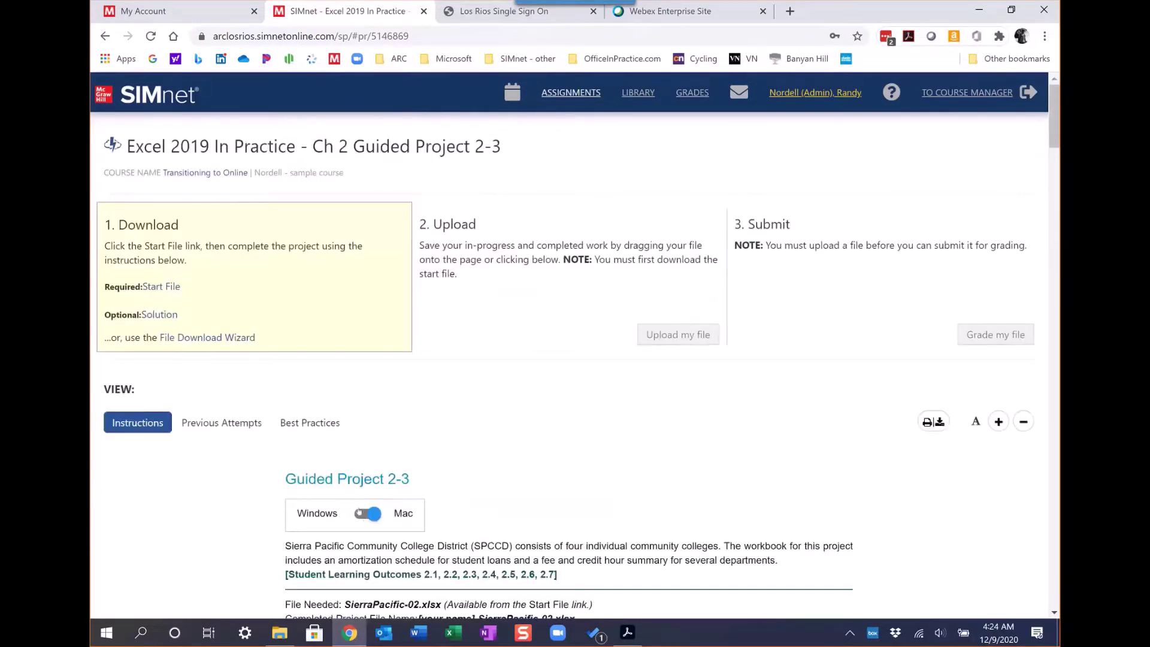
Return the instructions to Windows and request the start file download, dismissing the save dialog.
{"action": "left_click", "coordinate": [367, 514]}
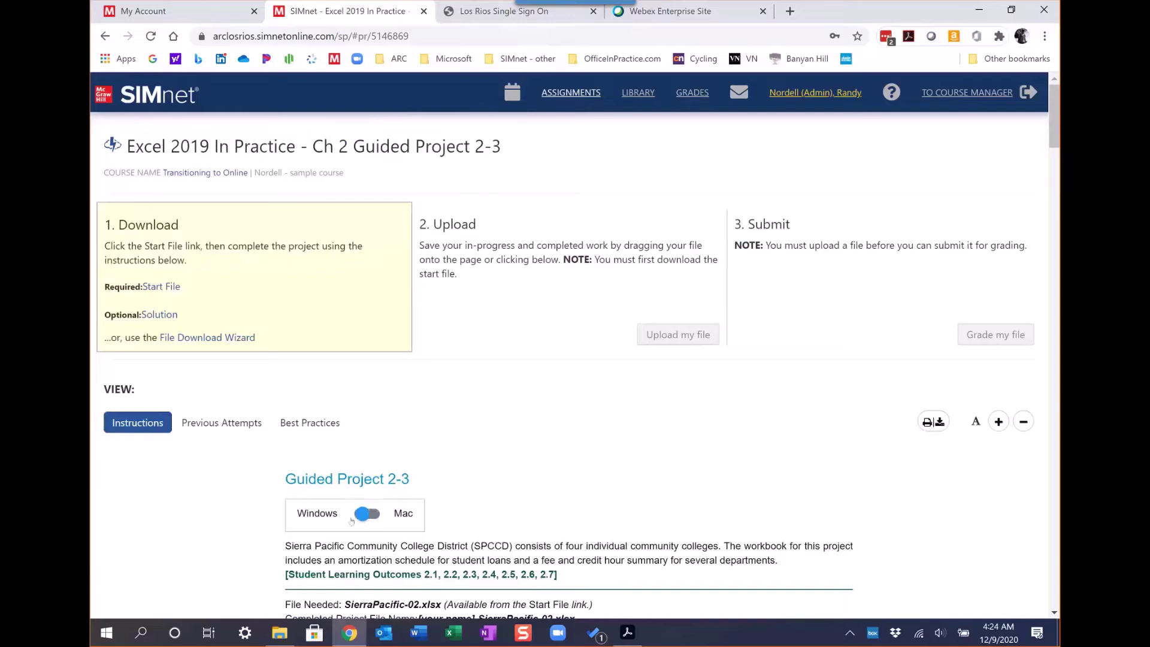
{"action": "left_click", "coordinate": [159, 287]}
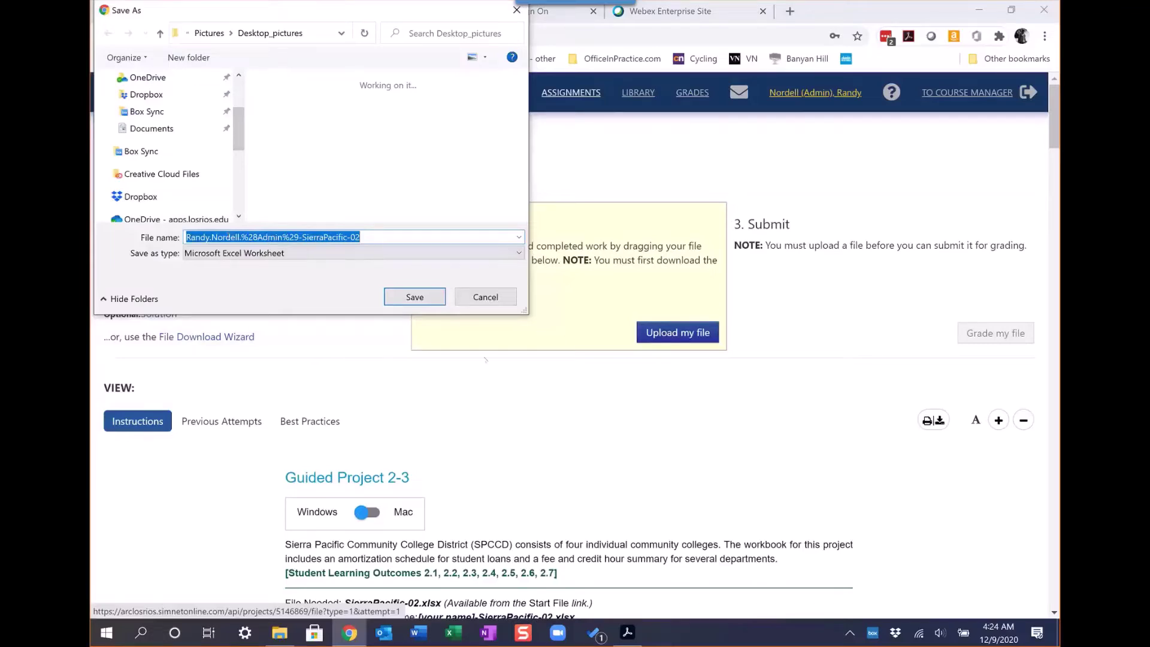
{"action": "left_click", "coordinate": [485, 298]}
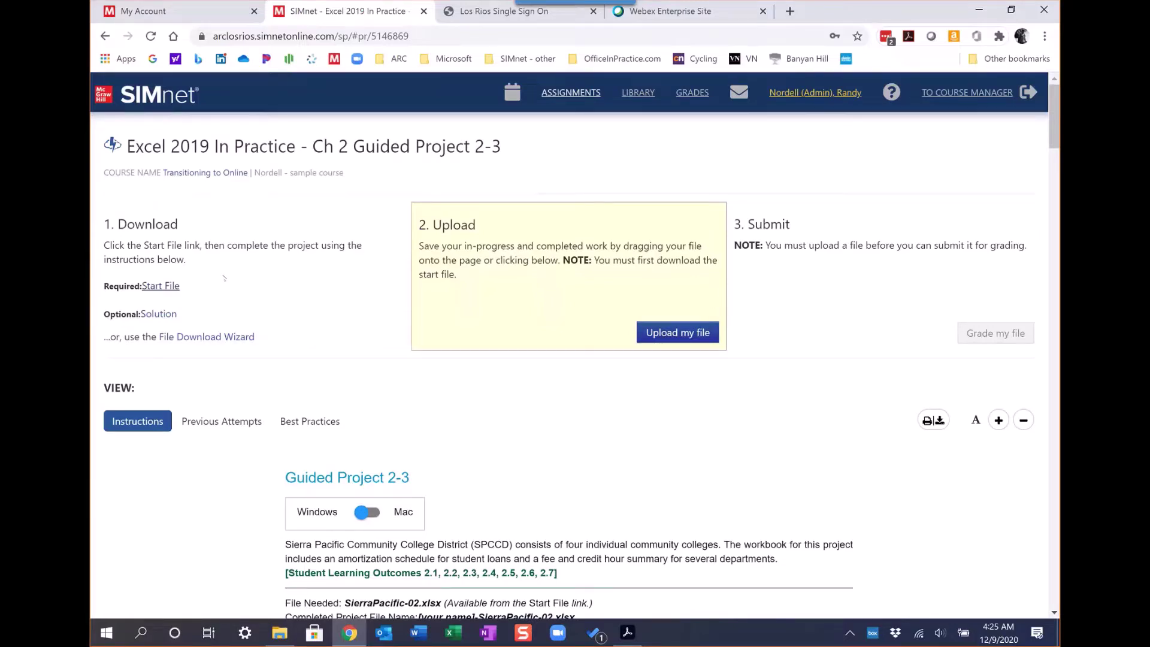
Tick the checkboxes for step 1 and steps 2a, 2b and 2c.
{"action": "scroll", "coordinate": [614, 442], "scroll_direction": "down", "scroll_amount": 6}
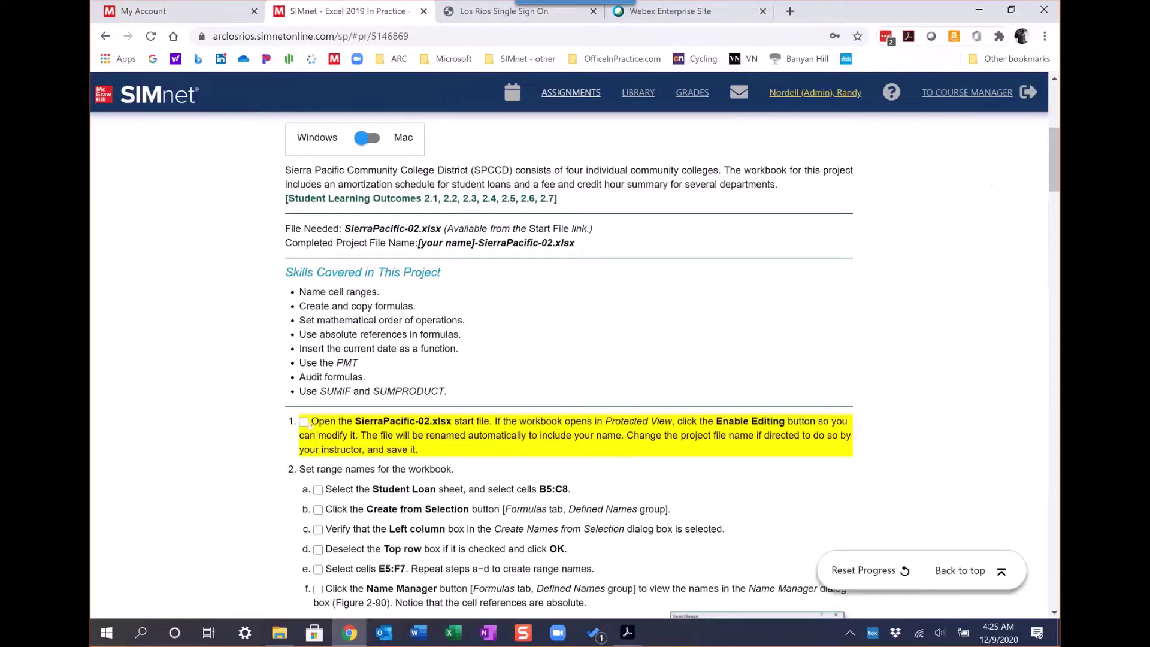
{"action": "left_click", "coordinate": [304, 423]}
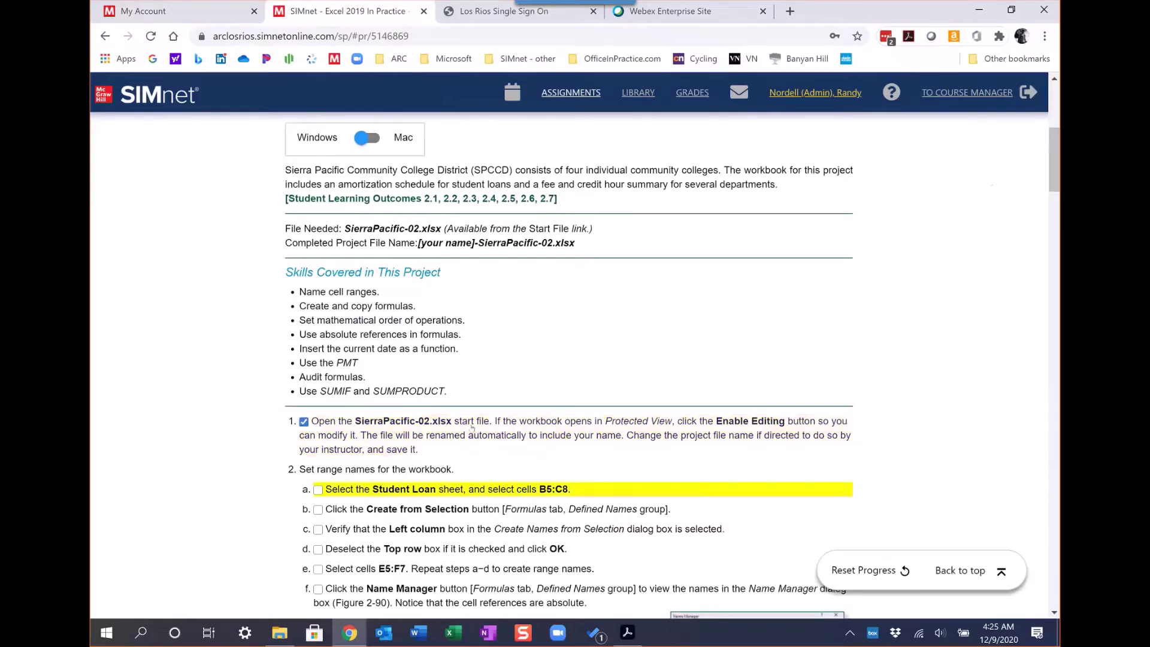
{"action": "scroll", "coordinate": [472, 429], "scroll_direction": "down", "scroll_amount": 2}
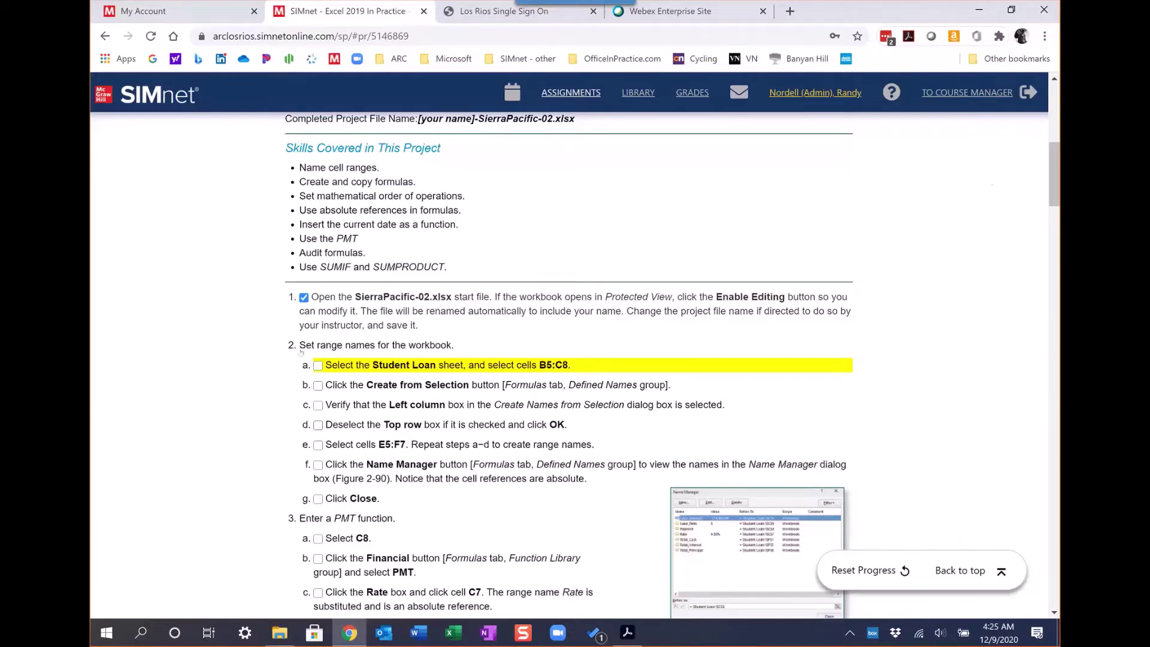
{"action": "left_click", "coordinate": [318, 366]}
{"action": "left_click", "coordinate": [318, 386]}
{"action": "left_click", "coordinate": [319, 405]}
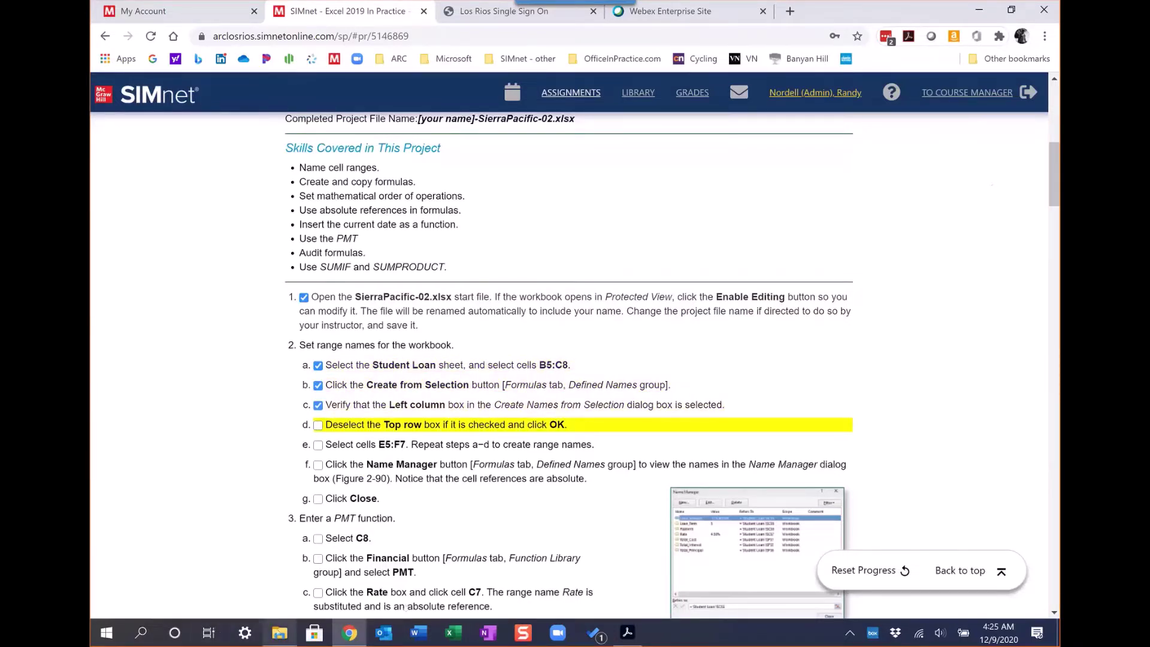
Open SierraPacific-02-3 from the Desktop in Excel, minimize Excel, and close File Explorer.
{"action": "mouse_move", "coordinate": [280, 633]}
{"action": "left_click", "coordinate": [289, 542]}
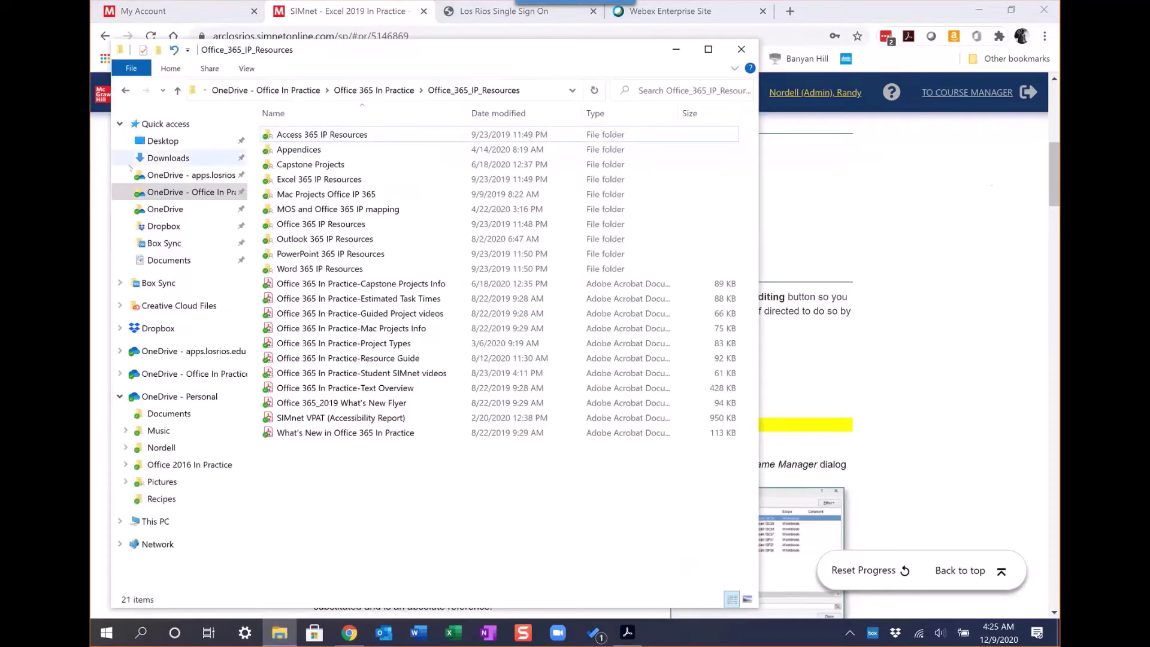
{"action": "left_click", "coordinate": [170, 146]}
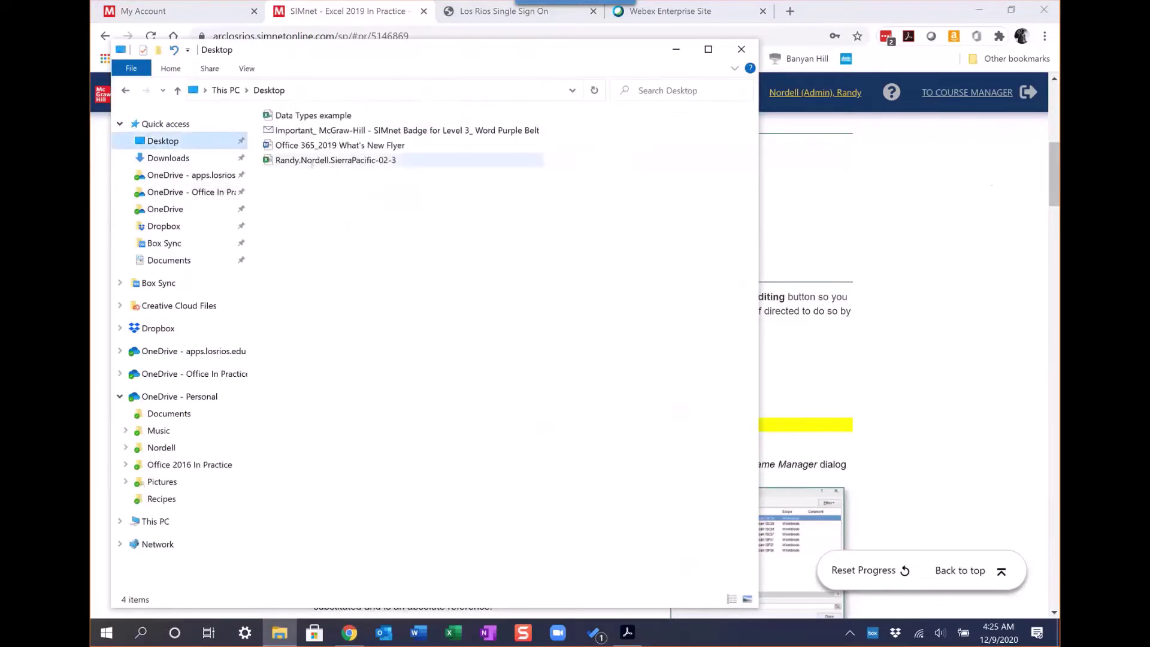
{"action": "double_click", "coordinate": [419, 159]}
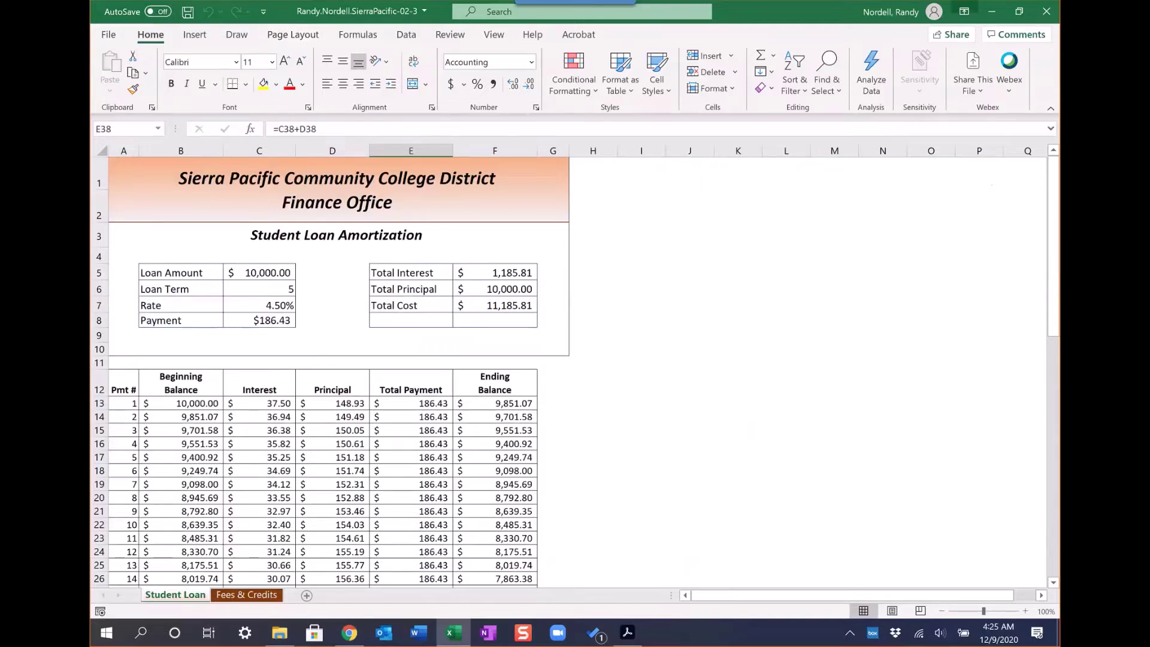
{"action": "left_click", "coordinate": [992, 12]}
{"action": "left_click", "coordinate": [742, 47]}
Upload the SierraPacific-02-3 workbook from the Desktop as the assignment file.
{"action": "scroll", "coordinate": [486, 409], "scroll_direction": "up", "scroll_amount": 3}
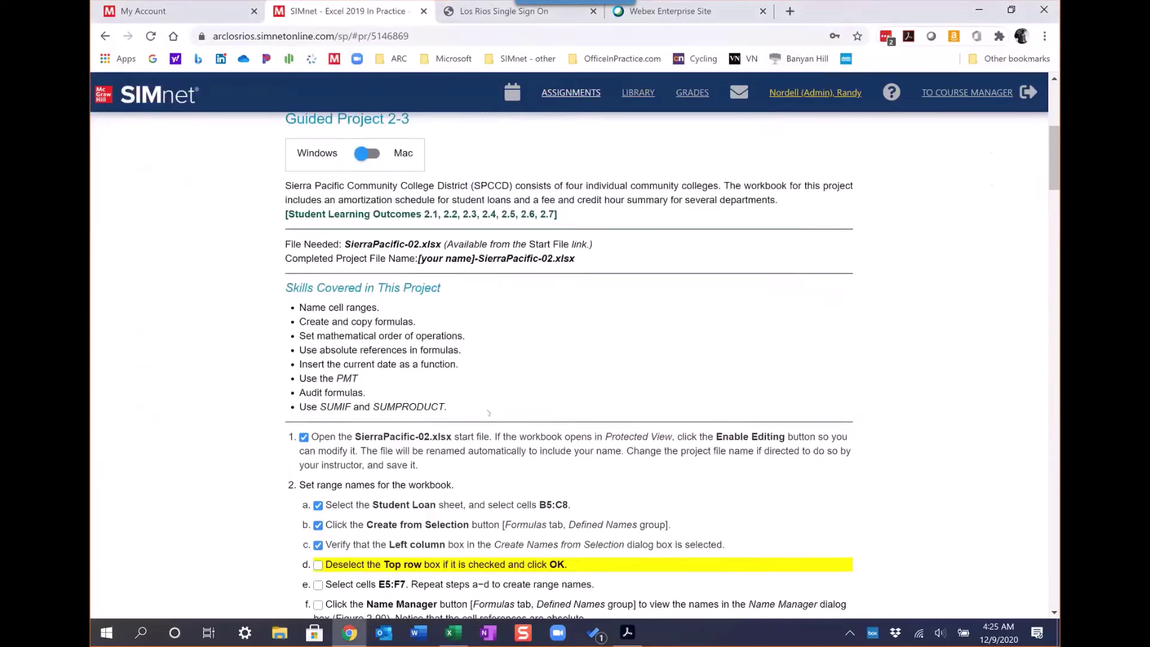
{"action": "scroll", "coordinate": [488, 412], "scroll_direction": "down", "scroll_amount": 10}
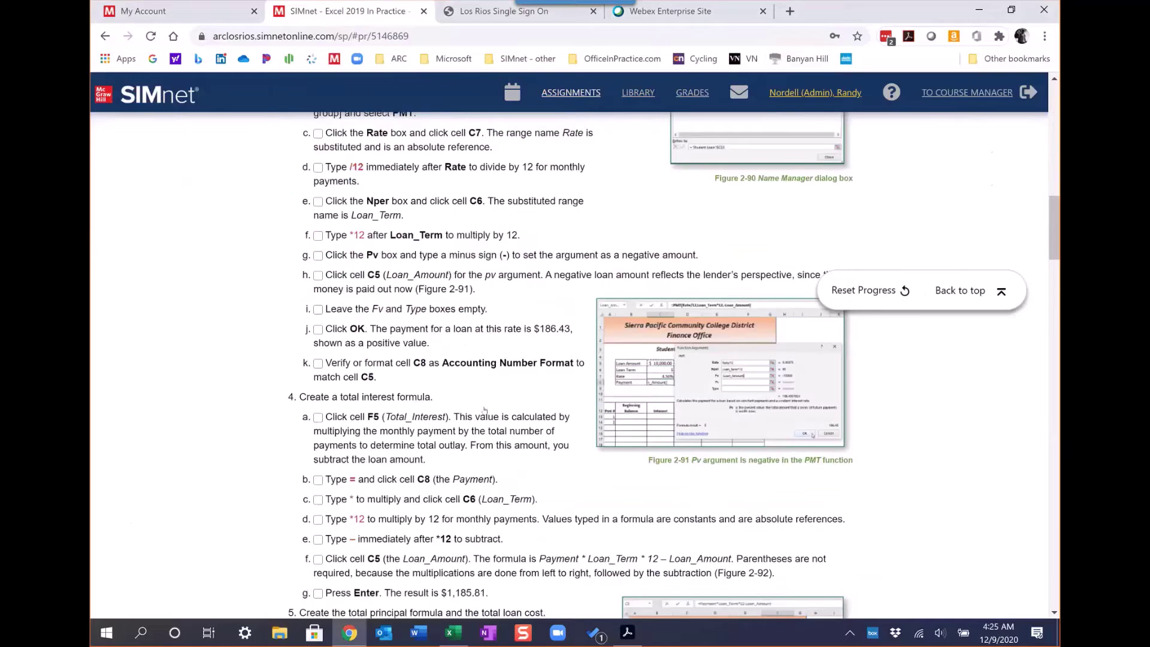
{"action": "scroll", "coordinate": [485, 409], "scroll_direction": "up", "scroll_amount": 10}
{"action": "scroll", "coordinate": [477, 412], "scroll_direction": "up", "scroll_amount": 3}
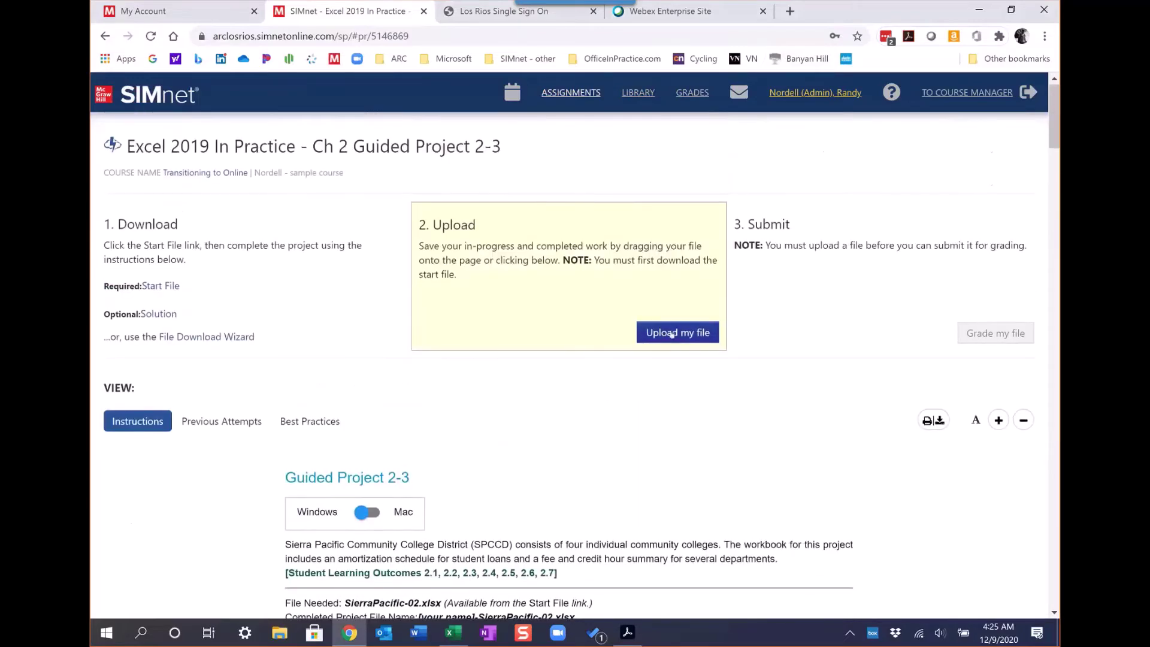
{"action": "left_click", "coordinate": [674, 332]}
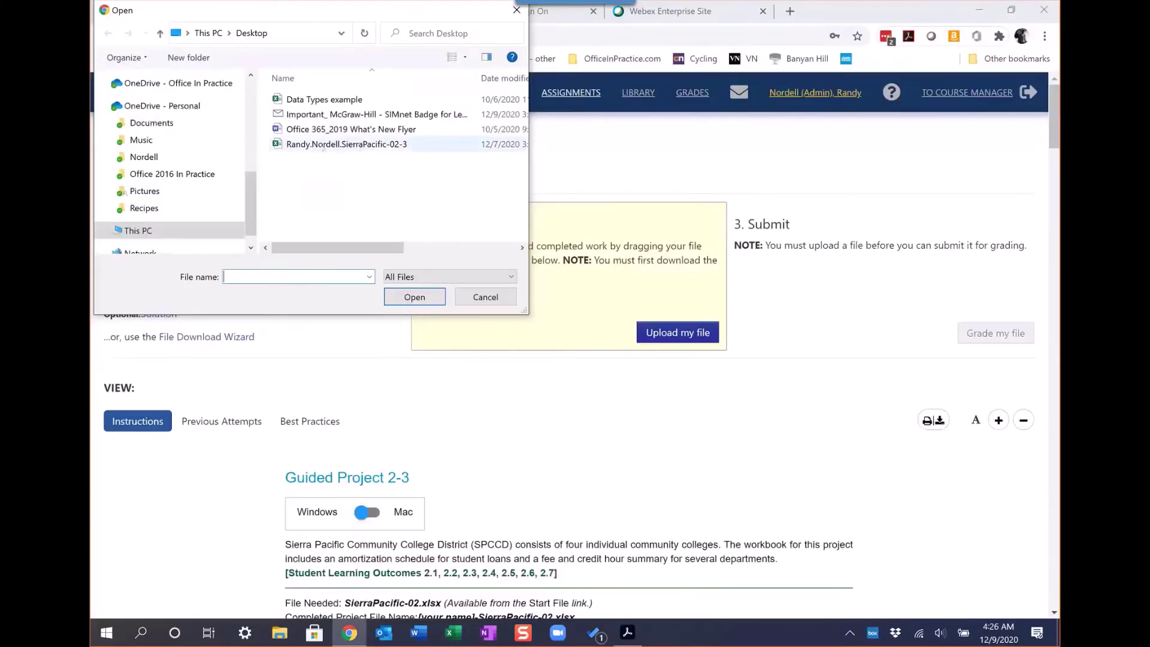
{"action": "left_click", "coordinate": [323, 146]}
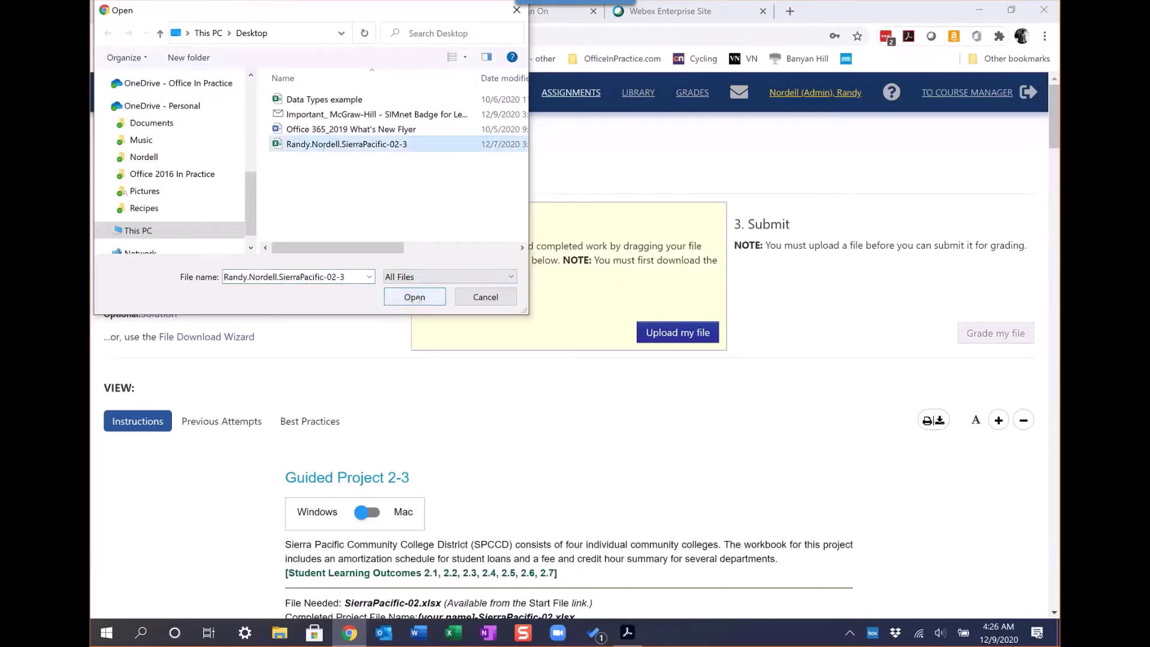
{"action": "left_click", "coordinate": [414, 297]}
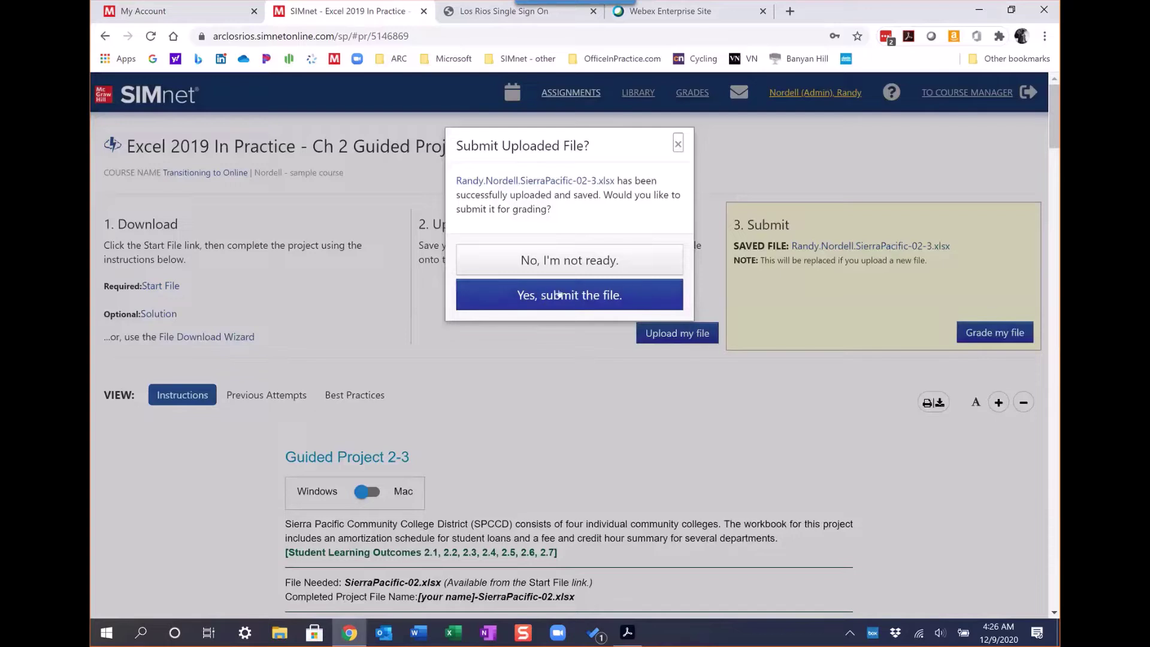
{"action": "left_click", "coordinate": [550, 298]}
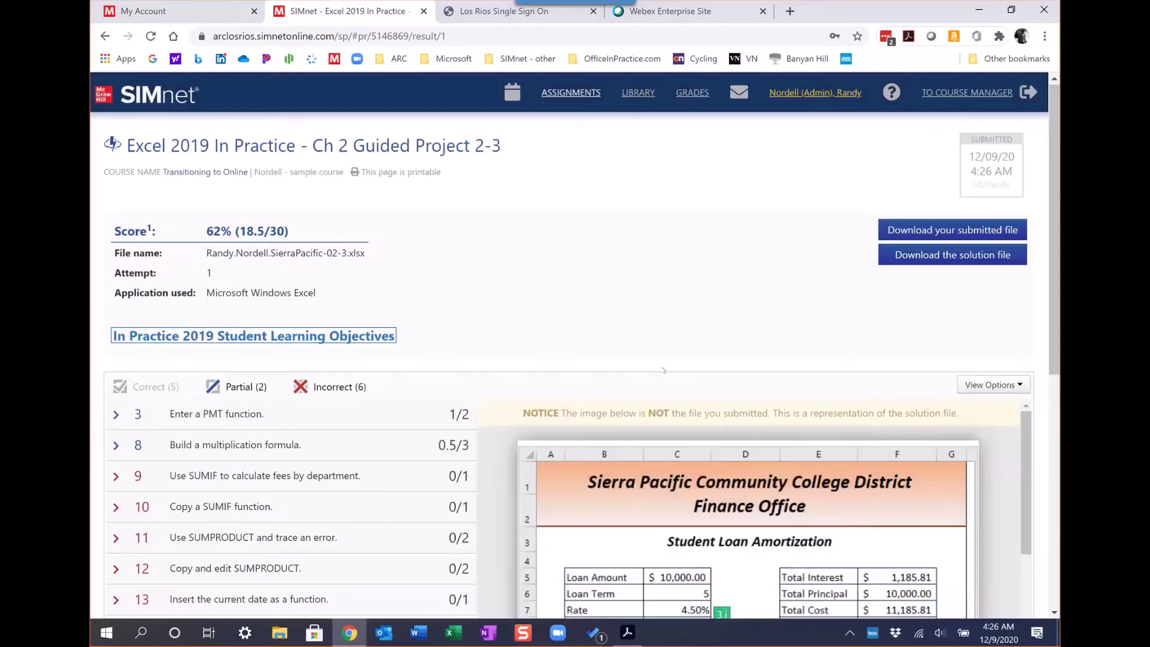
{"action": "scroll", "coordinate": [663, 339], "scroll_direction": "down", "scroll_amount": 2}
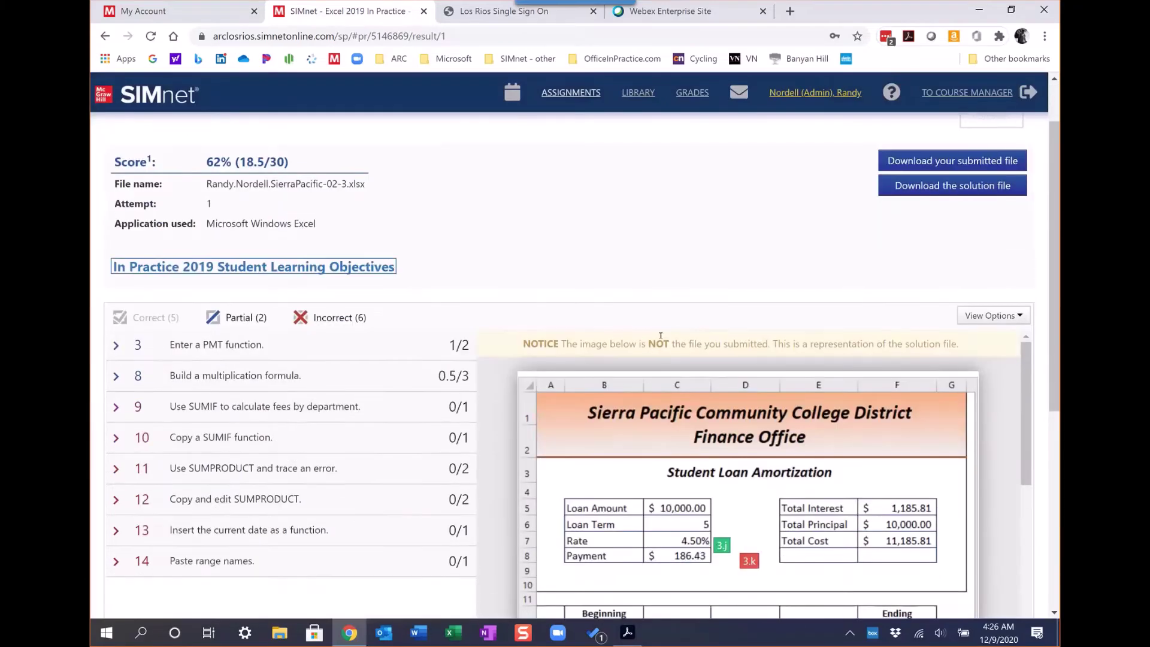
{"action": "scroll", "coordinate": [660, 335], "scroll_direction": "up", "scroll_amount": 2}
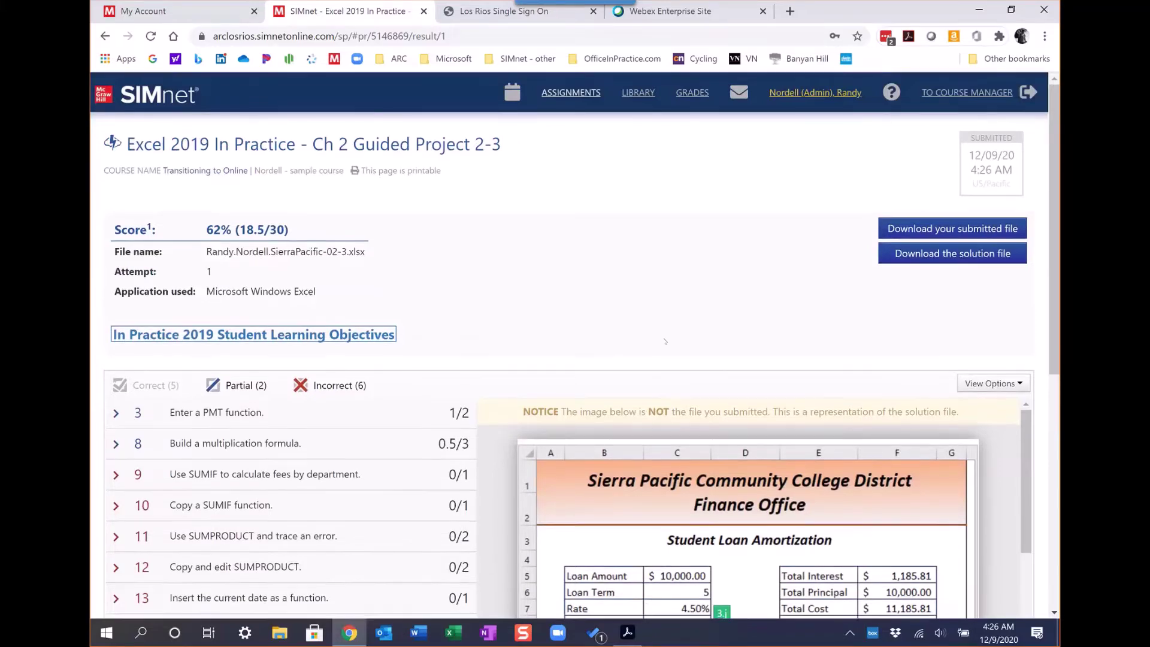
{"action": "scroll", "coordinate": [665, 342], "scroll_direction": "down", "scroll_amount": 1}
{"action": "scroll", "coordinate": [665, 340], "scroll_direction": "down", "scroll_amount": 1}
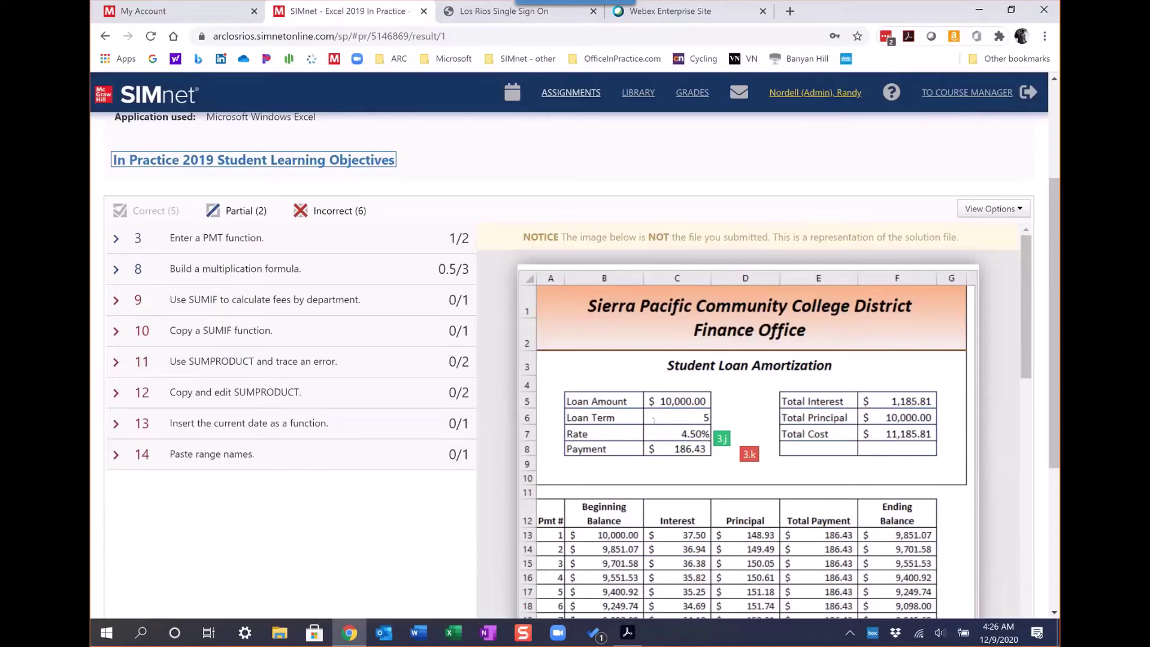
{"action": "scroll", "coordinate": [654, 420], "scroll_direction": "down", "scroll_amount": 2}
{"action": "mouse_move", "coordinate": [724, 318]}
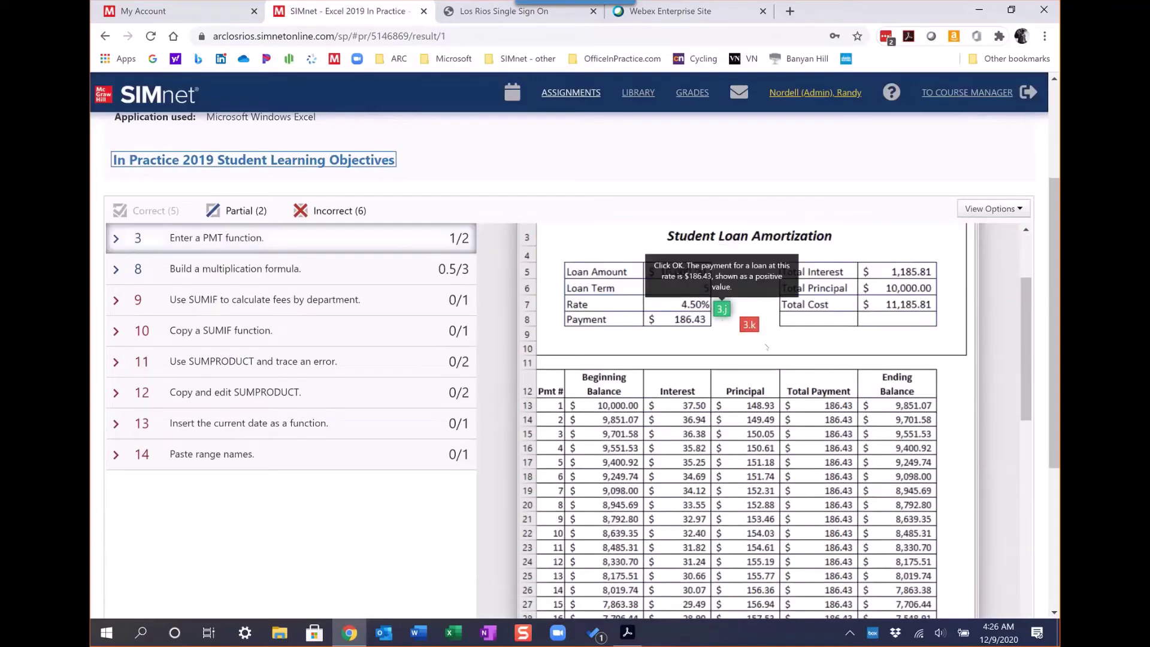
{"action": "scroll", "coordinate": [637, 304], "scroll_direction": "up", "scroll_amount": 2}
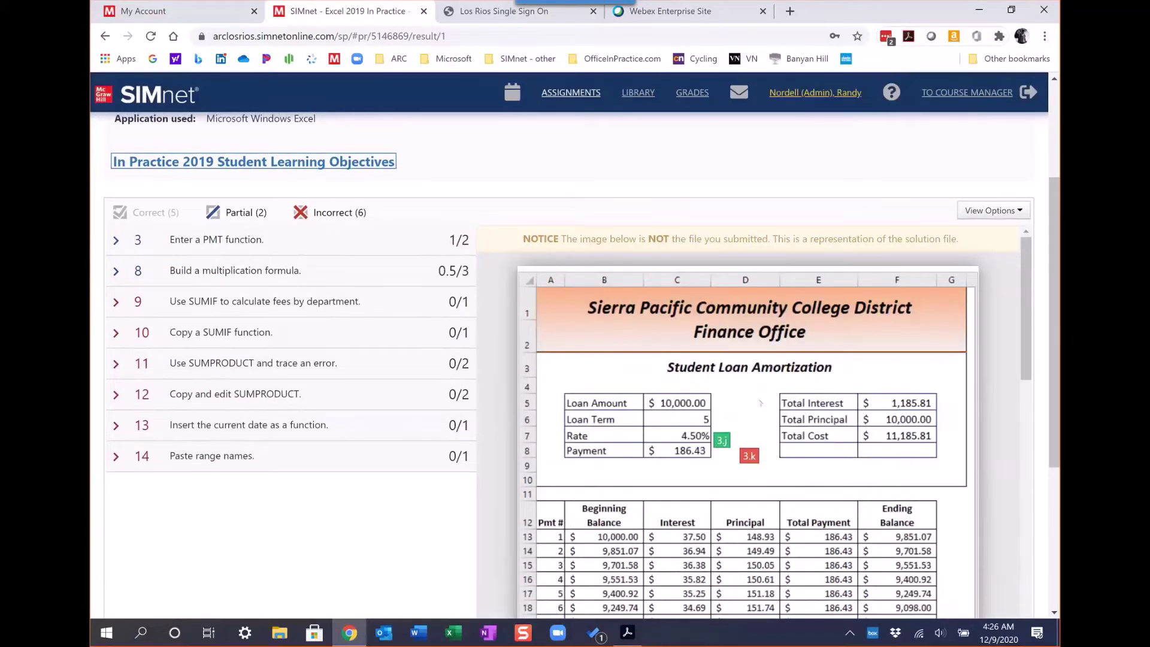
{"action": "scroll", "coordinate": [866, 437], "scroll_direction": "down", "scroll_amount": 3}
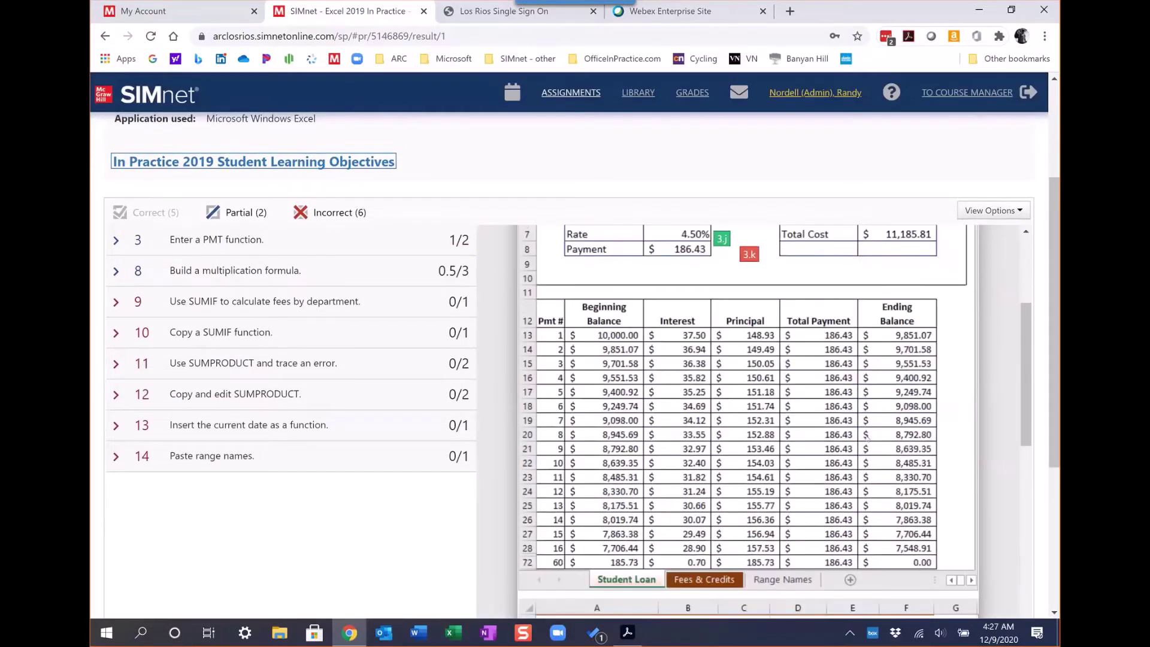
{"action": "scroll", "coordinate": [866, 437], "scroll_direction": "down", "scroll_amount": 3}
{"action": "scroll", "coordinate": [866, 439], "scroll_direction": "up", "scroll_amount": 6}
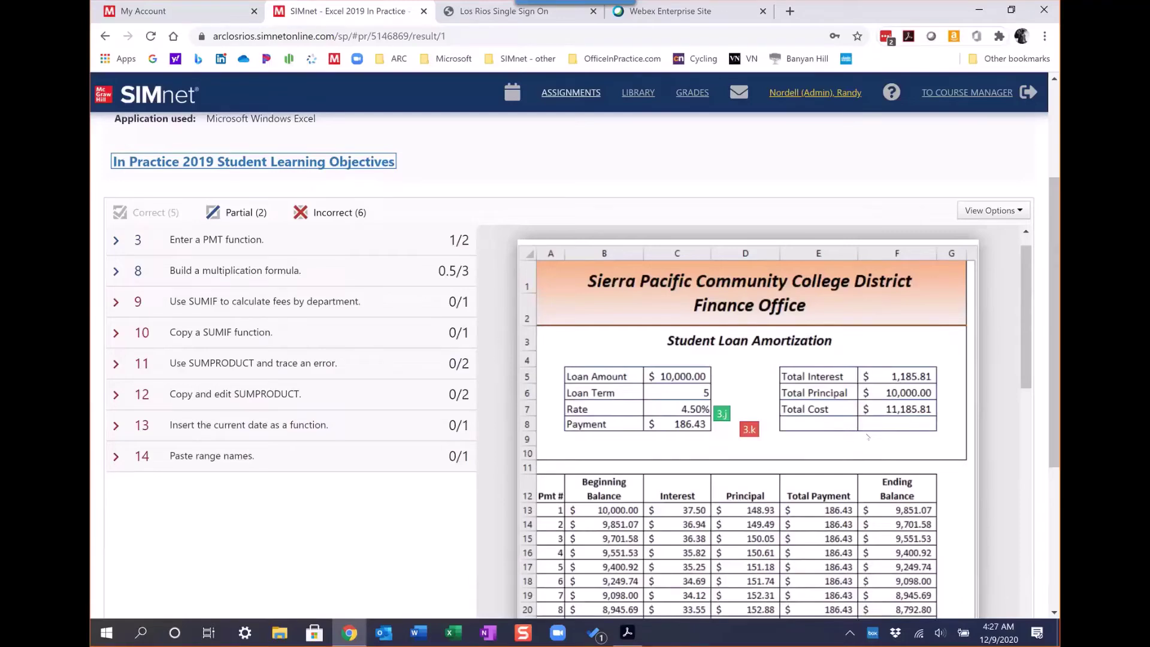
{"action": "mouse_move", "coordinate": [717, 417]}
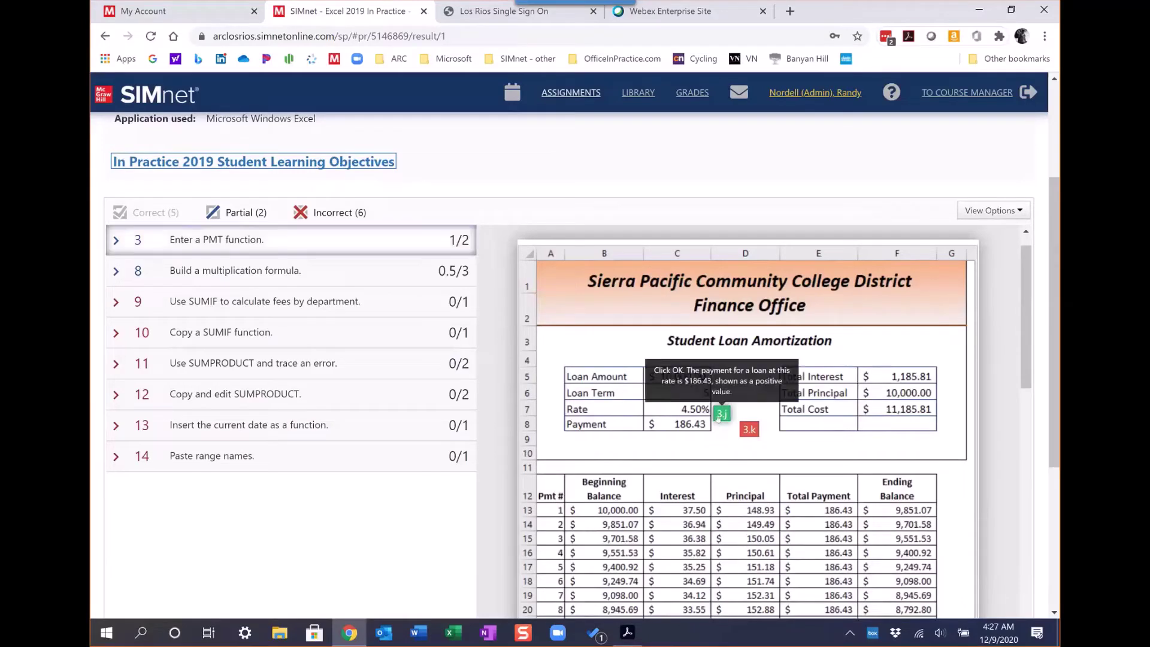
Expand question 3 (Enter a PMT function) to review 3.j at 1/1 and 3.k at 0/1.
{"action": "left_click", "coordinate": [116, 240]}
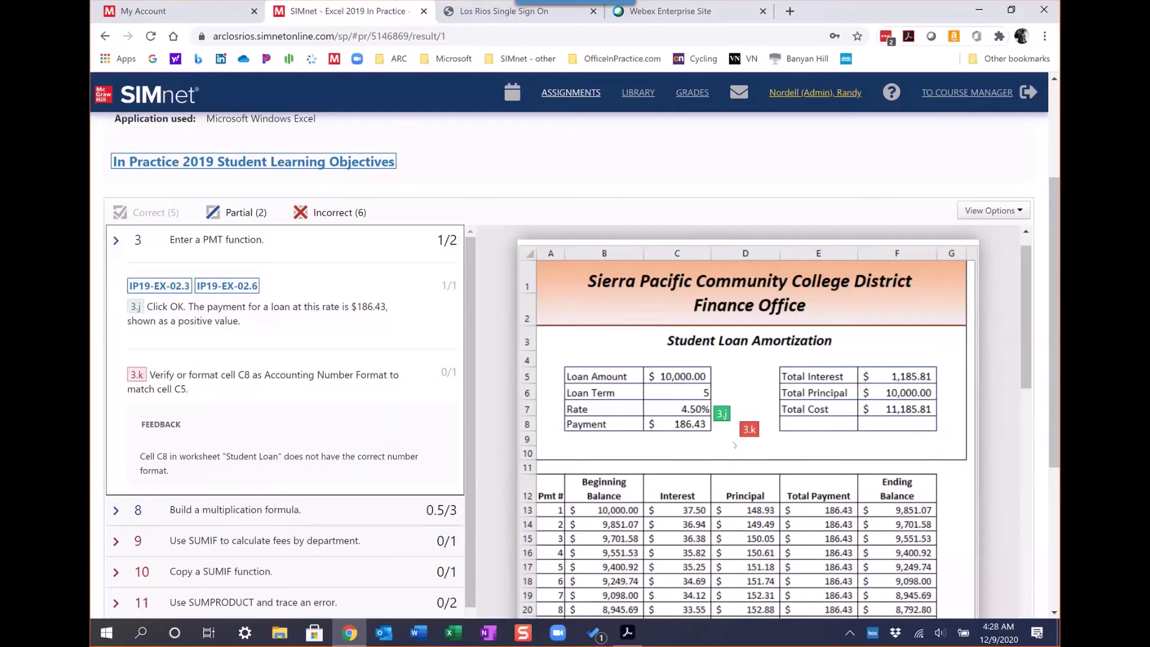
{"action": "scroll", "coordinate": [773, 479], "scroll_direction": "down", "scroll_amount": 3}
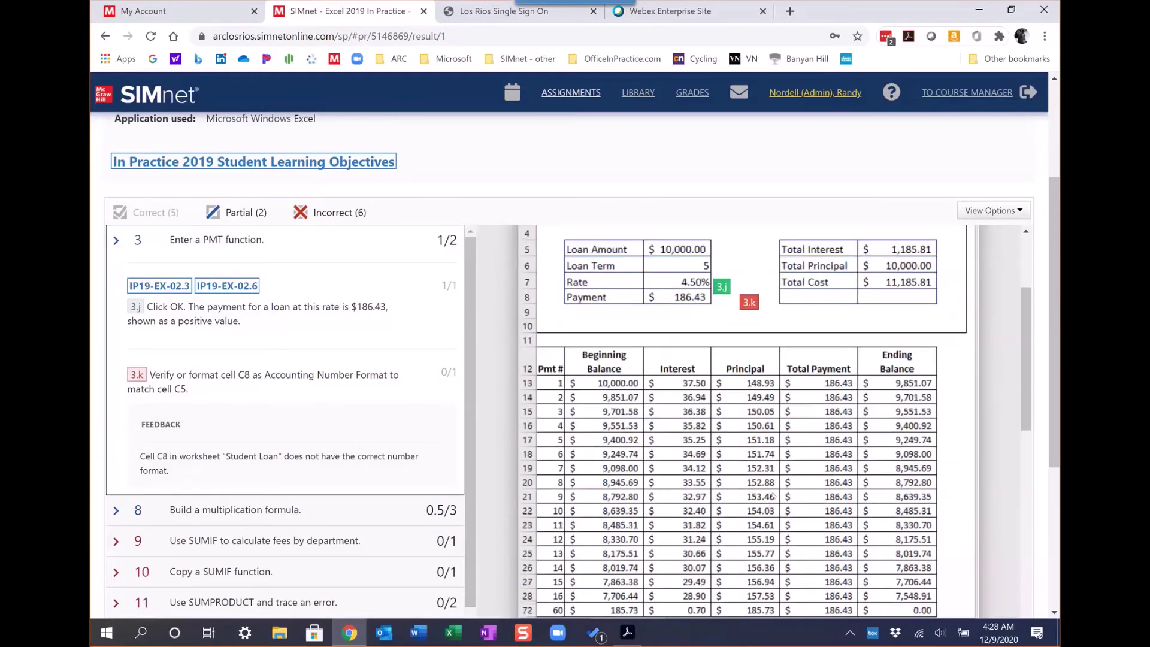
{"action": "scroll", "coordinate": [769, 489], "scroll_direction": "up", "scroll_amount": 4}
{"action": "scroll", "coordinate": [767, 494], "scroll_direction": "up", "scroll_amount": 2}
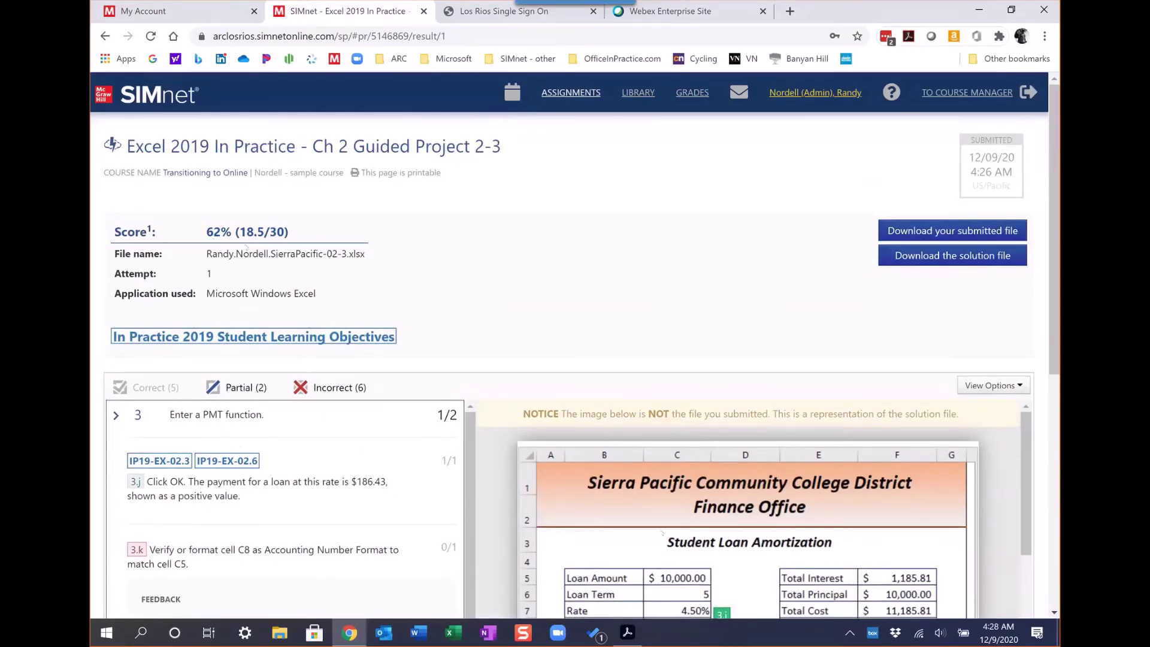
{"action": "scroll", "coordinate": [151, 499], "scroll_direction": "down", "scroll_amount": 1}
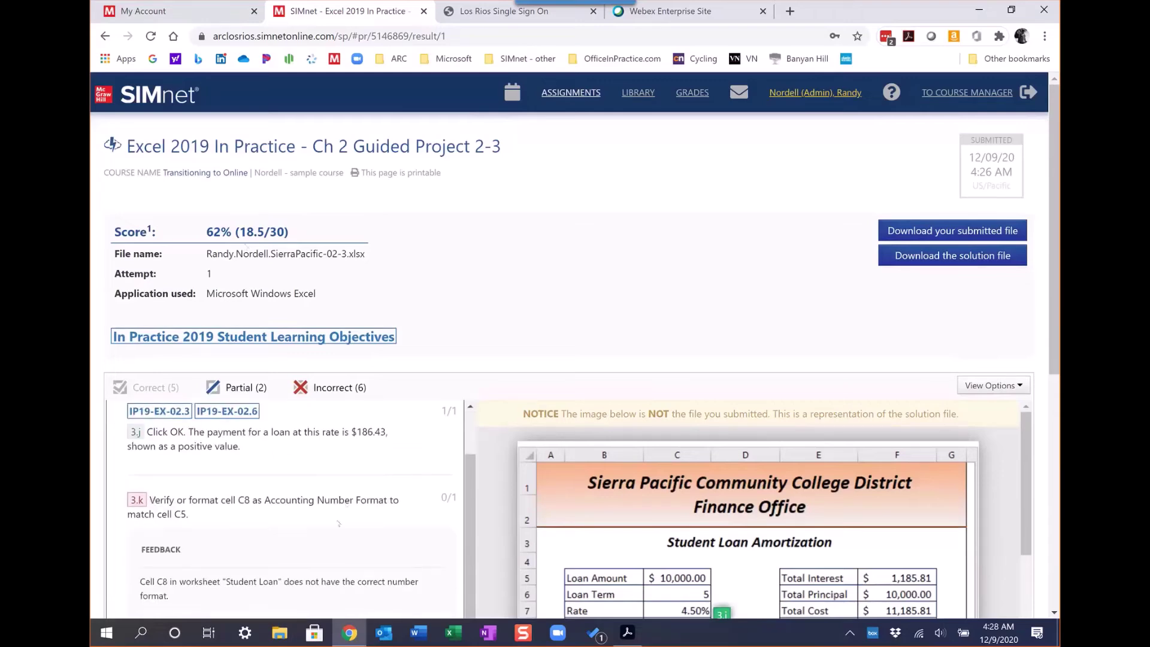
{"action": "scroll", "coordinate": [708, 519], "scroll_direction": "down", "scroll_amount": 6}
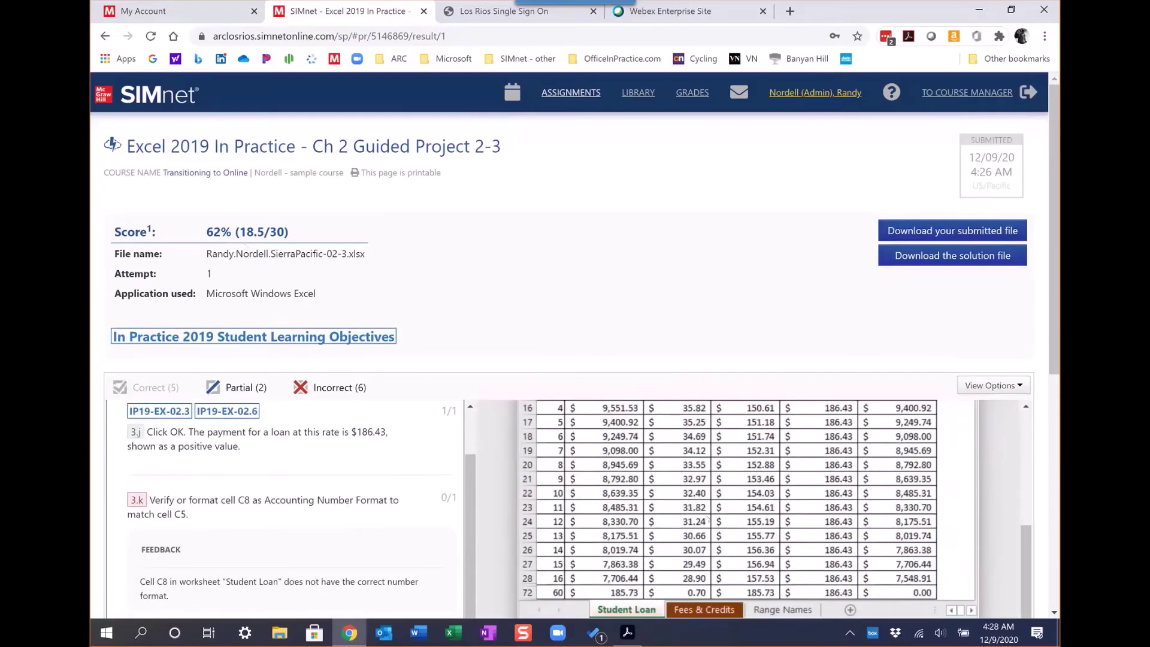
{"action": "scroll", "coordinate": [709, 519], "scroll_direction": "down", "scroll_amount": 4}
{"action": "scroll", "coordinate": [708, 517], "scroll_direction": "up", "scroll_amount": 6}
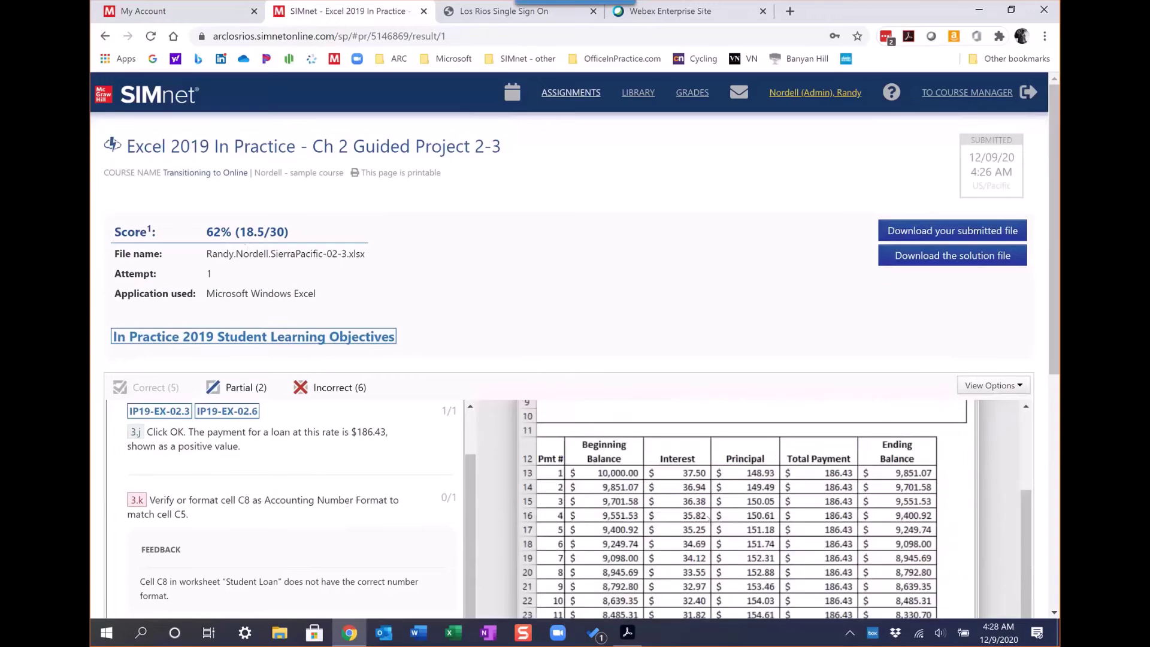
{"action": "scroll", "coordinate": [708, 518], "scroll_direction": "up", "scroll_amount": 4}
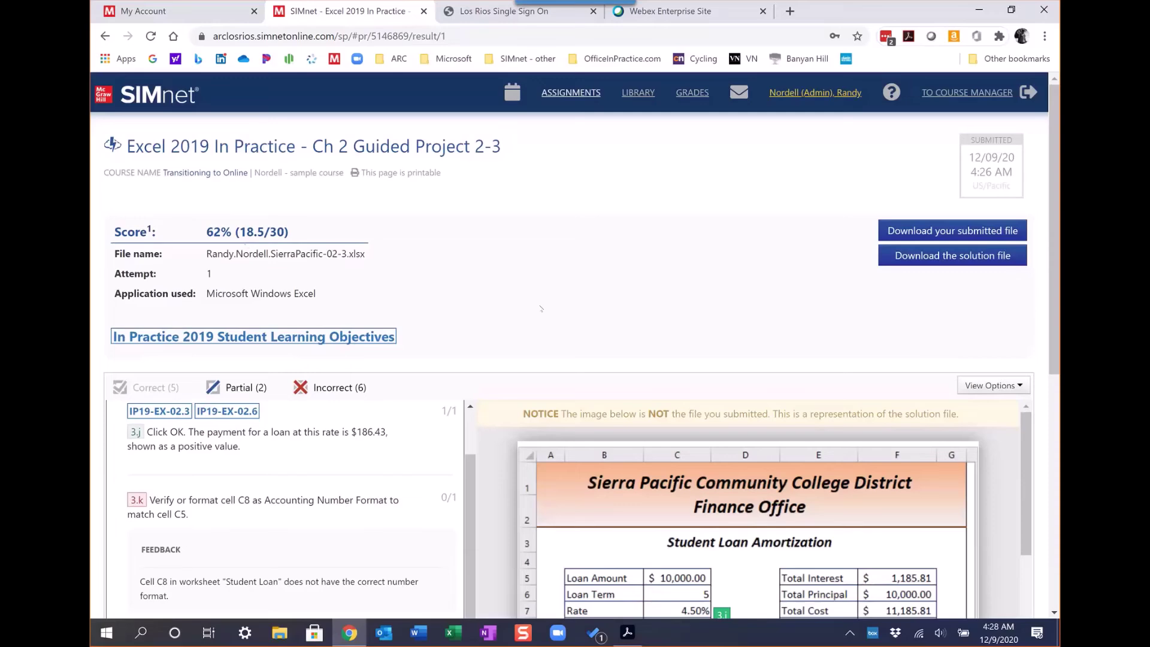
{"action": "scroll", "coordinate": [518, 395], "scroll_direction": "down", "scroll_amount": 3}
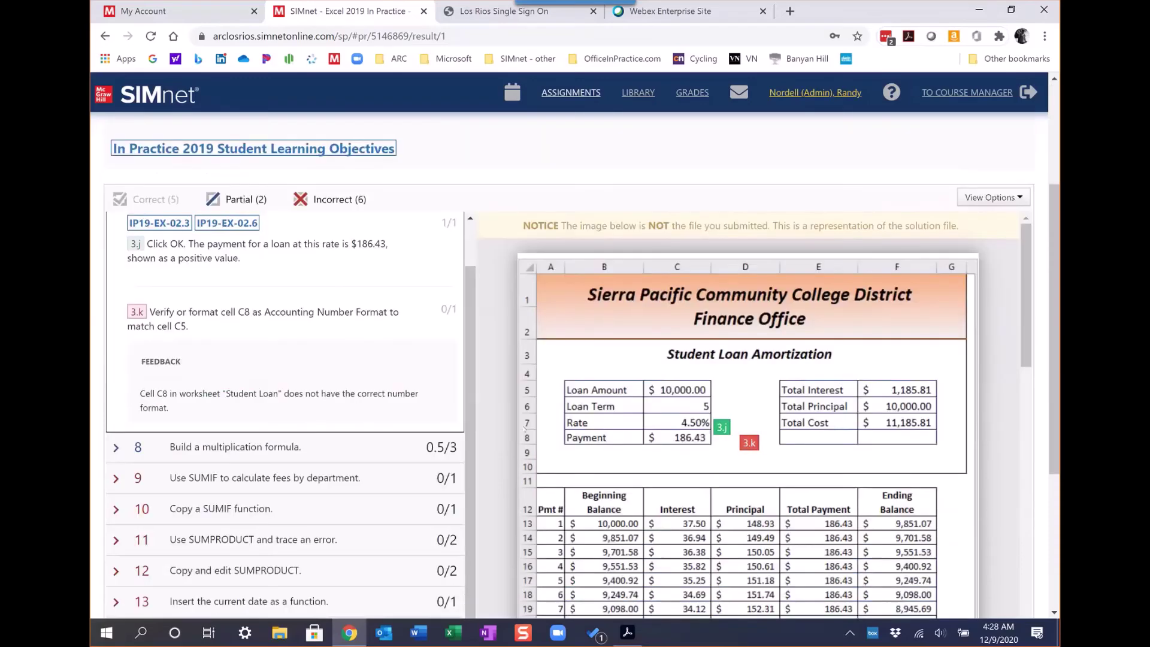